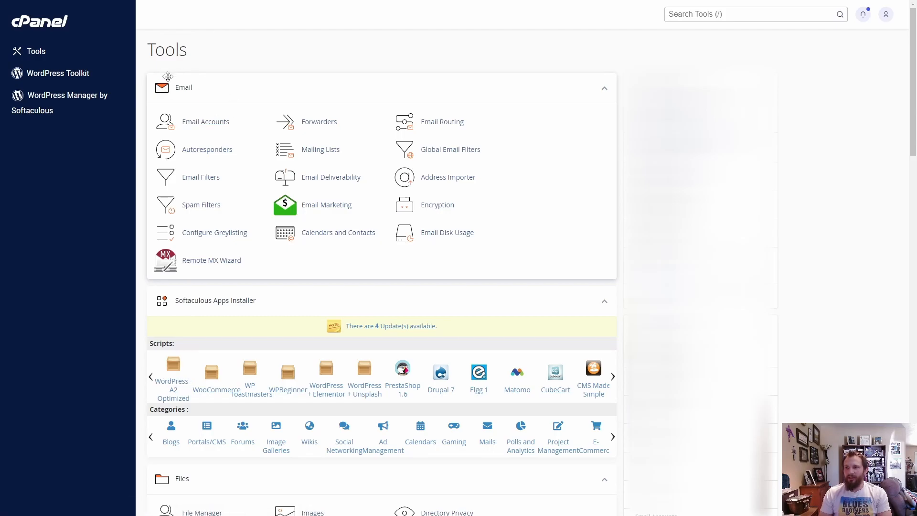
# Go to Email Accounts and open the form for creating a new email account
pyautogui.moveTo(221, 85)
pyautogui.mouseDown()
pyautogui.moveTo(217, 115)
pyautogui.moveTo(224, 91)
pyautogui.mouseUp()
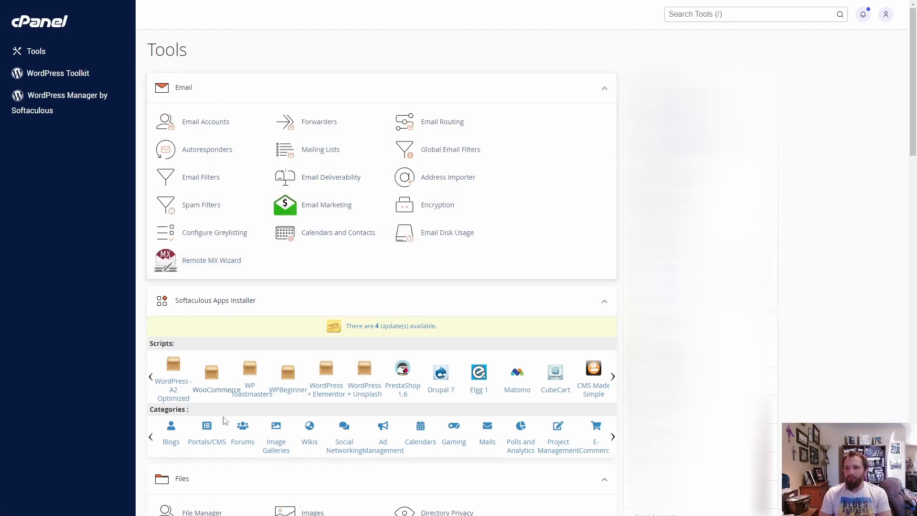
pyautogui.click(203, 122)
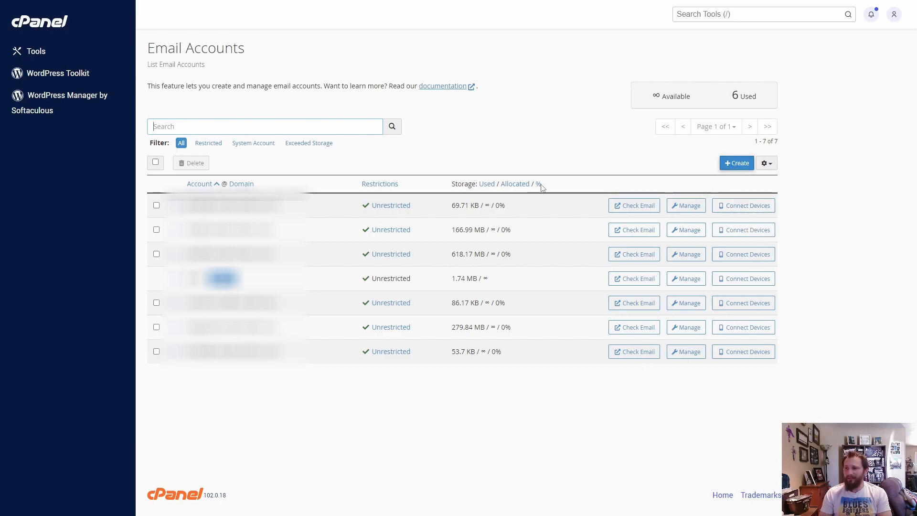
pyautogui.click(736, 164)
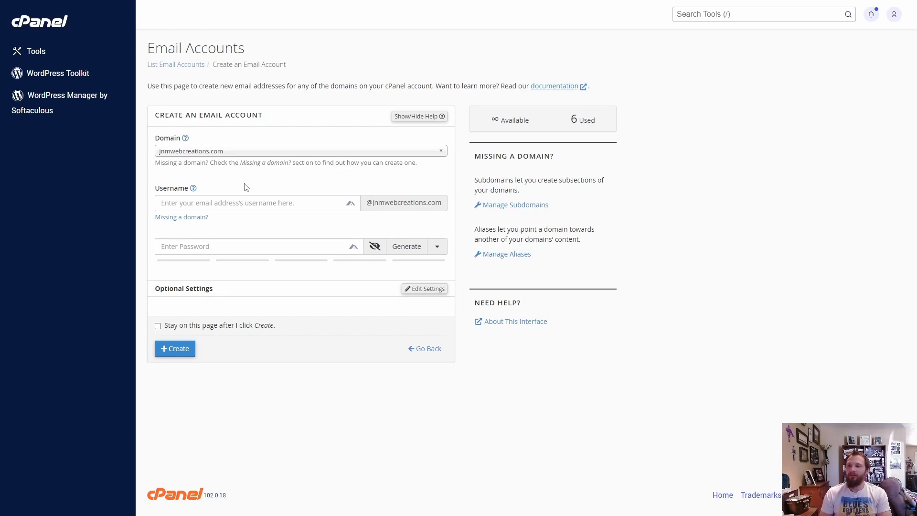
# Enter "test" as the new email account's username and fill in the account password
pyautogui.click(257, 198)
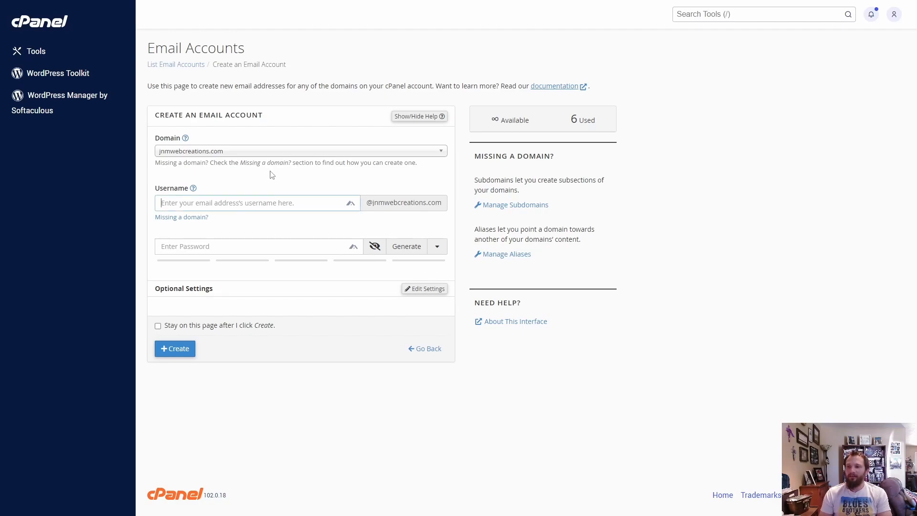
pyautogui.write('test')
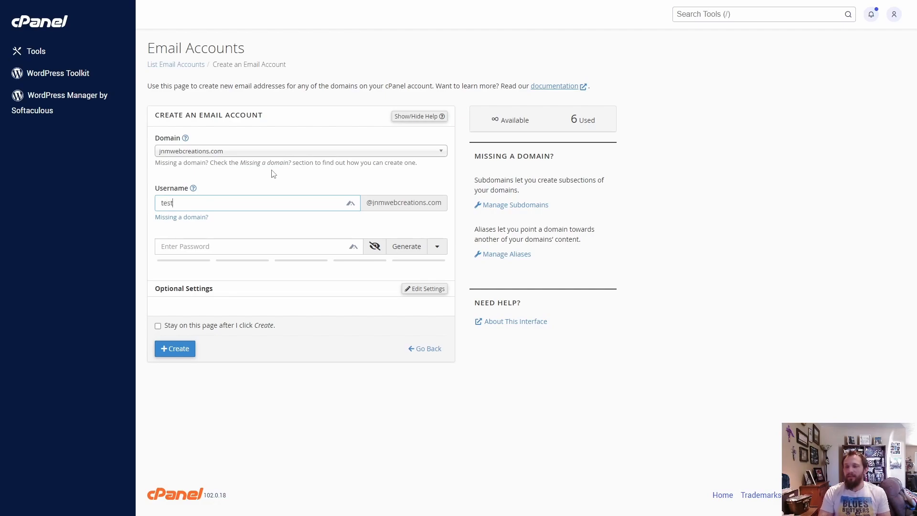
pyautogui.press('Tab')
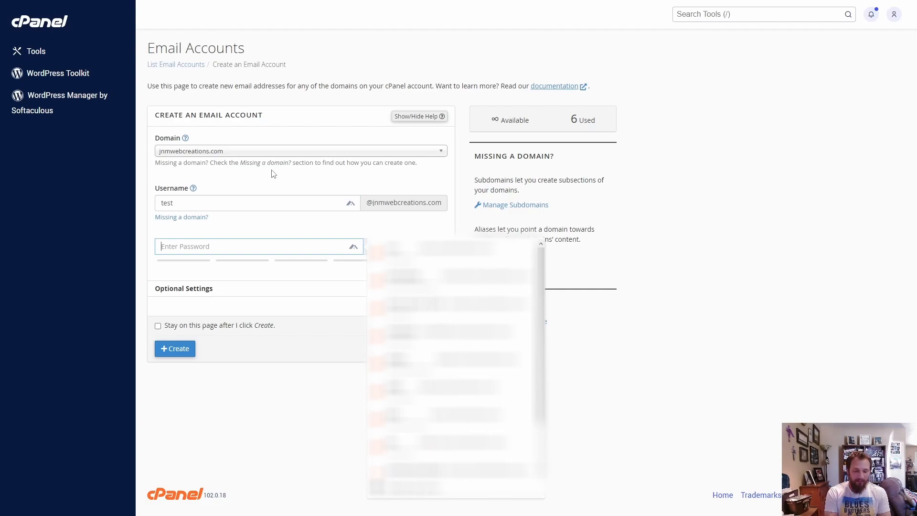
pyautogui.write('12')
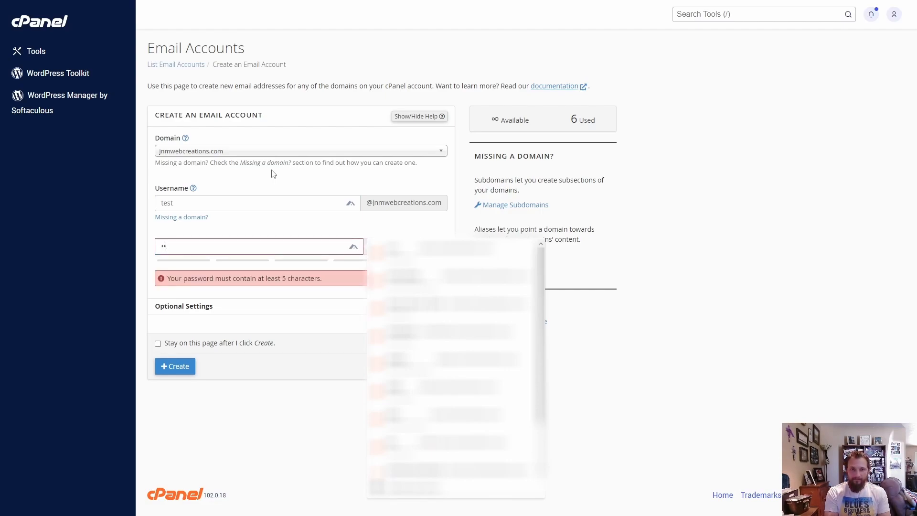
pyautogui.write('••••••••')
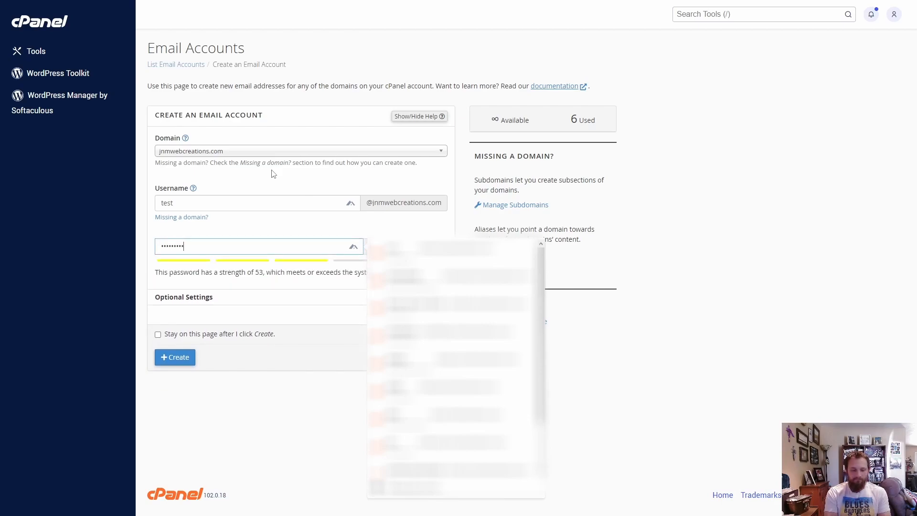
pyautogui.write('•')
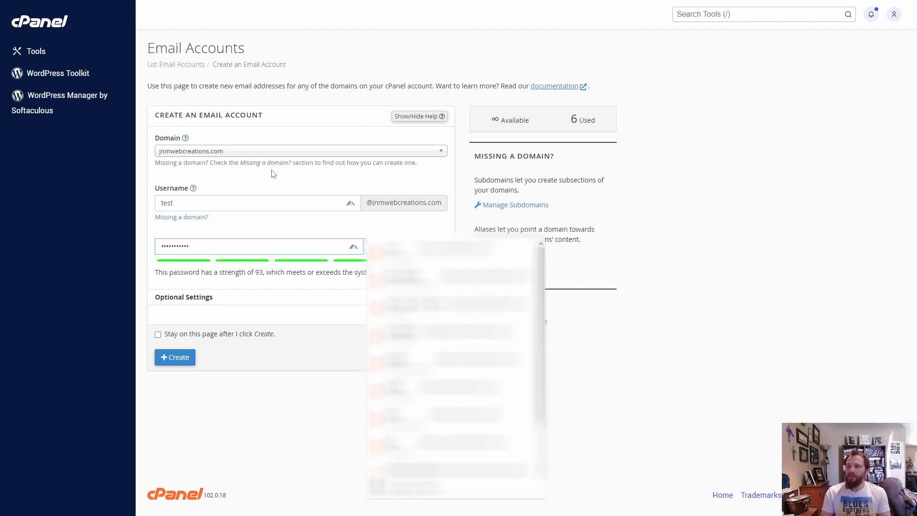
pyautogui.click(292, 222)
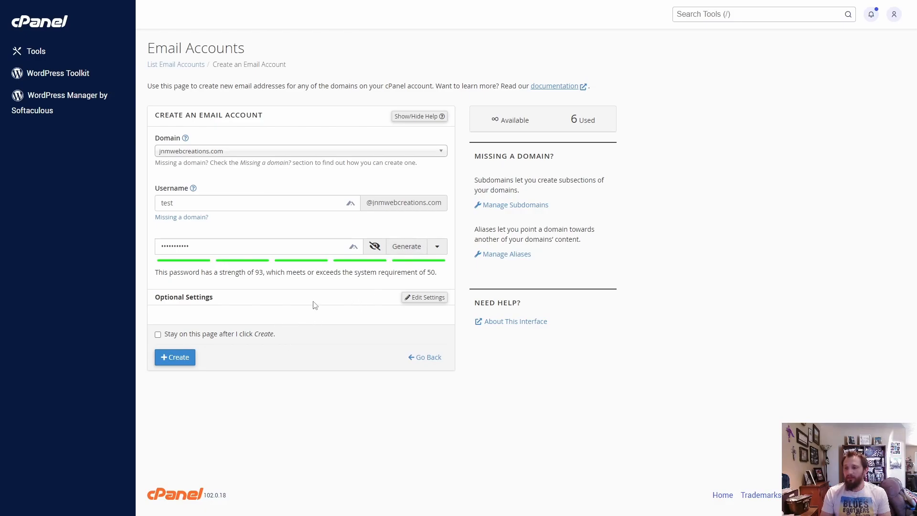
# Set the new account's storage space to Unlimited, create the account, and dismiss the browser's offer to save the password
pyautogui.click(424, 297)
pyautogui.scroll(-1, 289, 358)
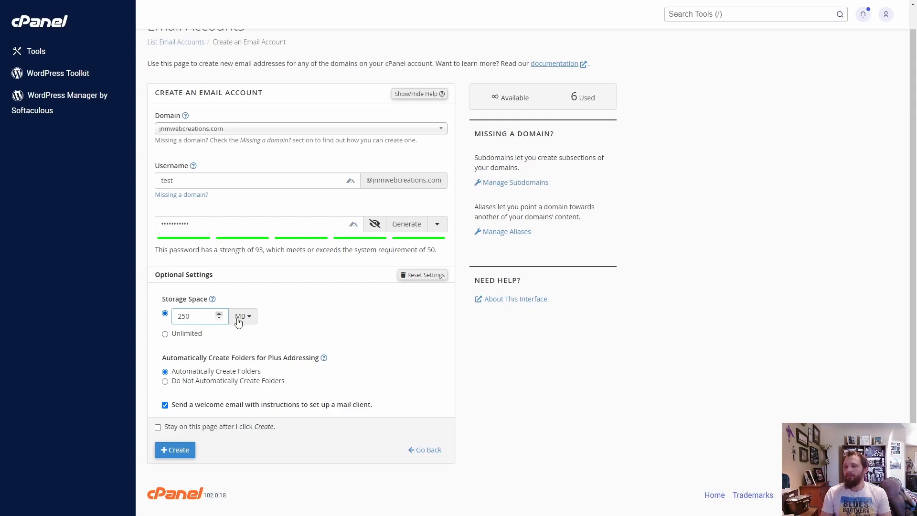
pyautogui.click(186, 338)
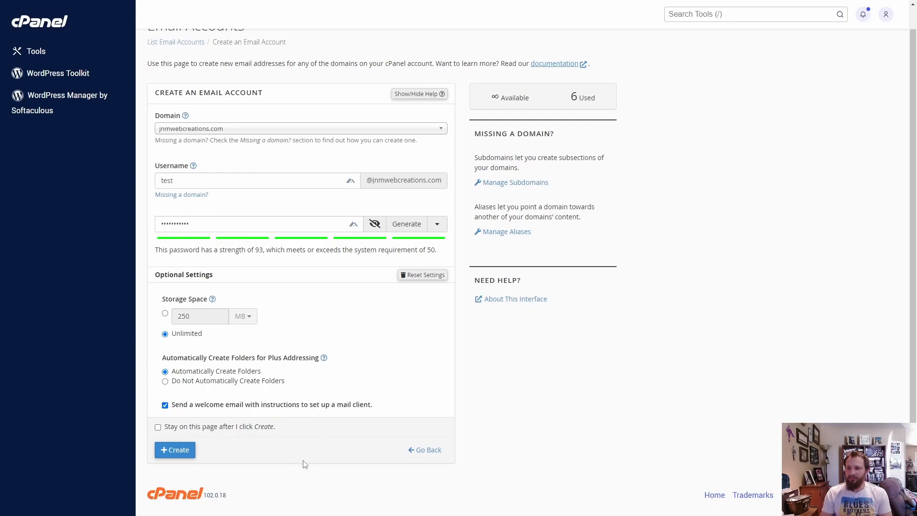
pyautogui.click(168, 449)
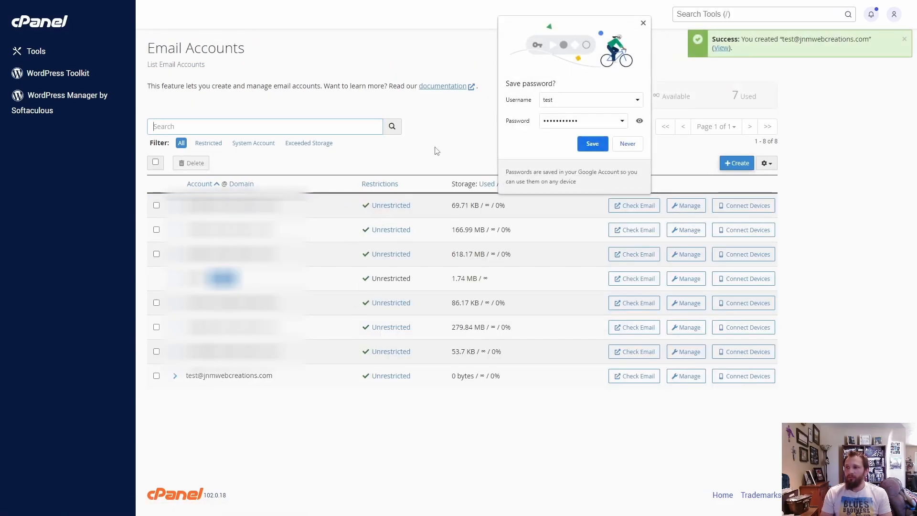
pyautogui.click(644, 22)
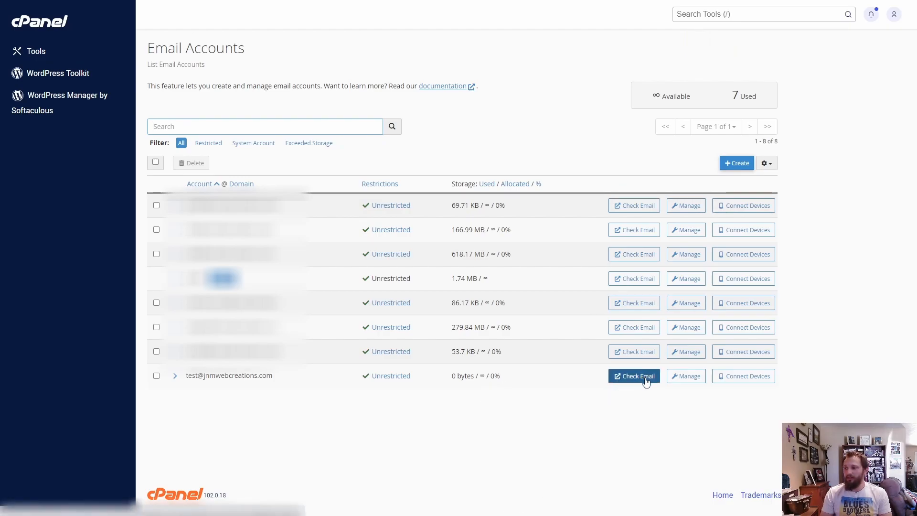
# Review the test account's management page, including security, storage, restrictions, plus addressing and deletion options, and return to the account list
pyautogui.click(686, 376)
pyautogui.scroll(-1, 269, 166)
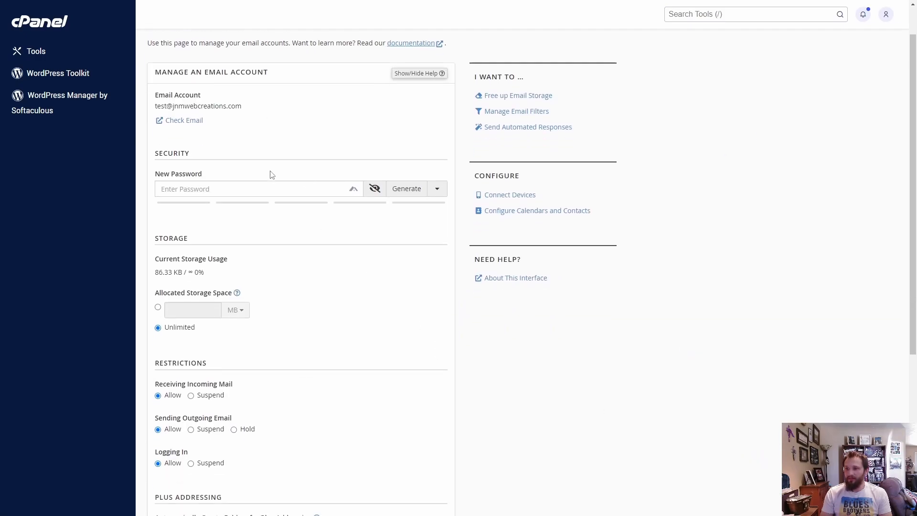
pyautogui.scroll(-4, 270, 167)
pyautogui.scroll(2, 343, 239)
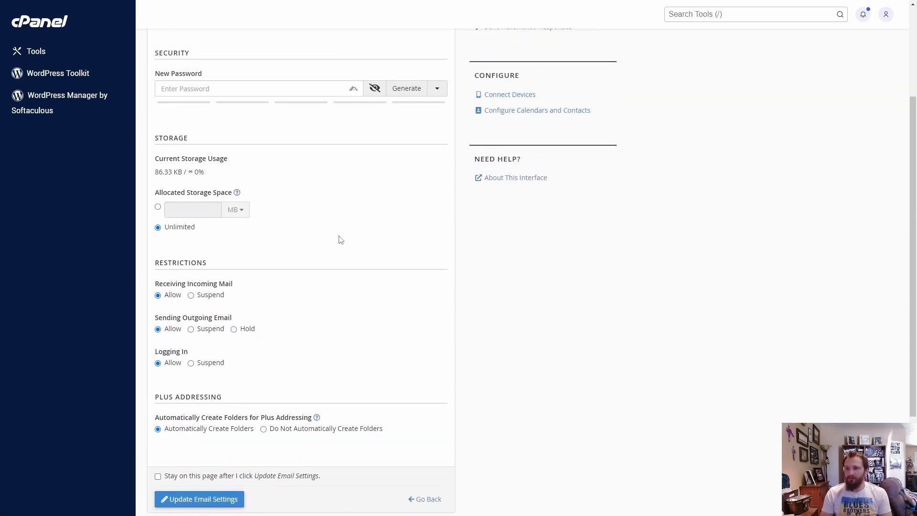
pyautogui.scroll(3, 386, 274)
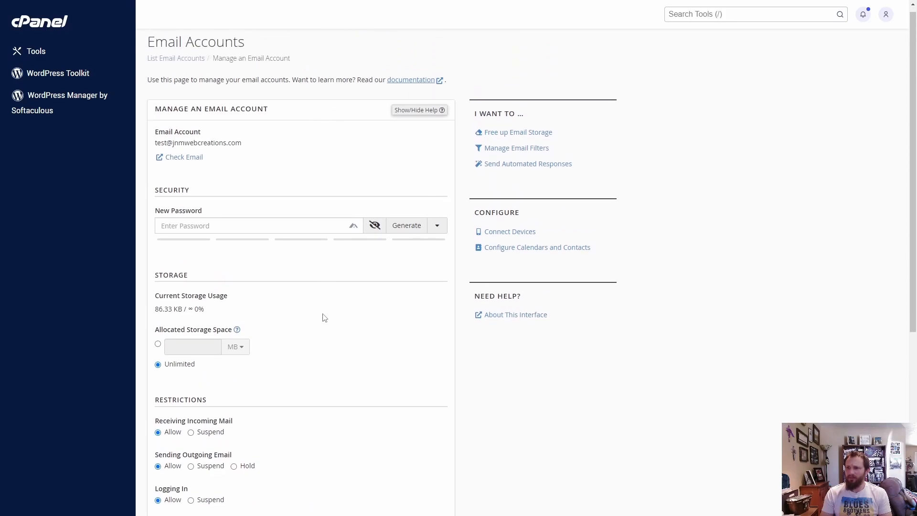
pyautogui.scroll(-4, 324, 318)
pyautogui.scroll(-2, 247, 345)
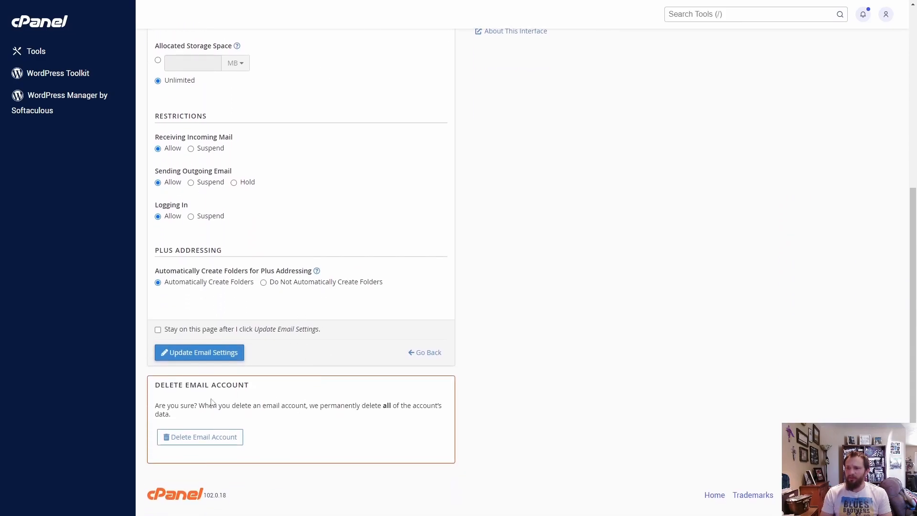
pyautogui.scroll(5, 378, 398)
pyautogui.scroll(1, 379, 398)
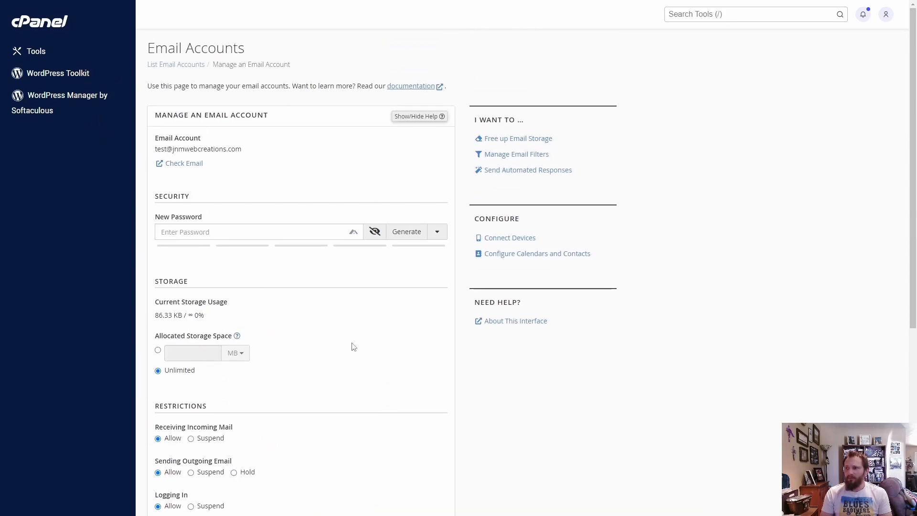
pyautogui.scroll(-5, 355, 346)
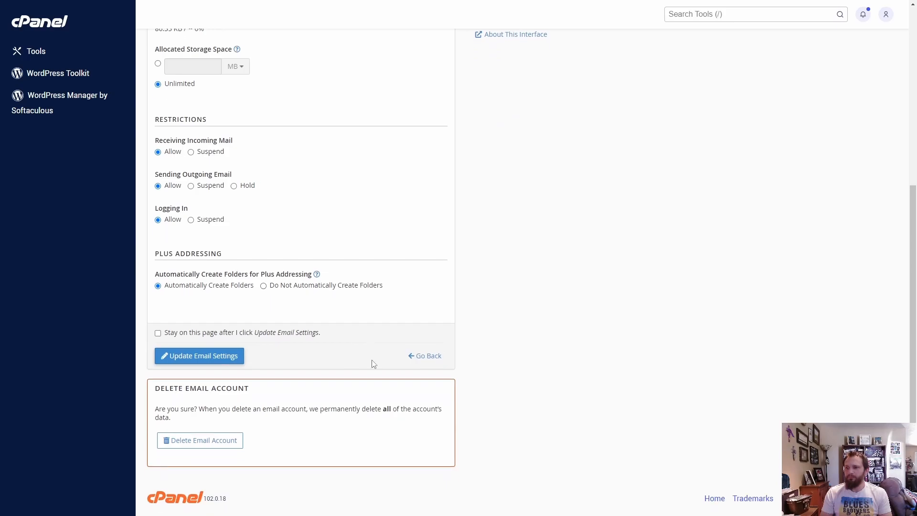
pyautogui.click(426, 356)
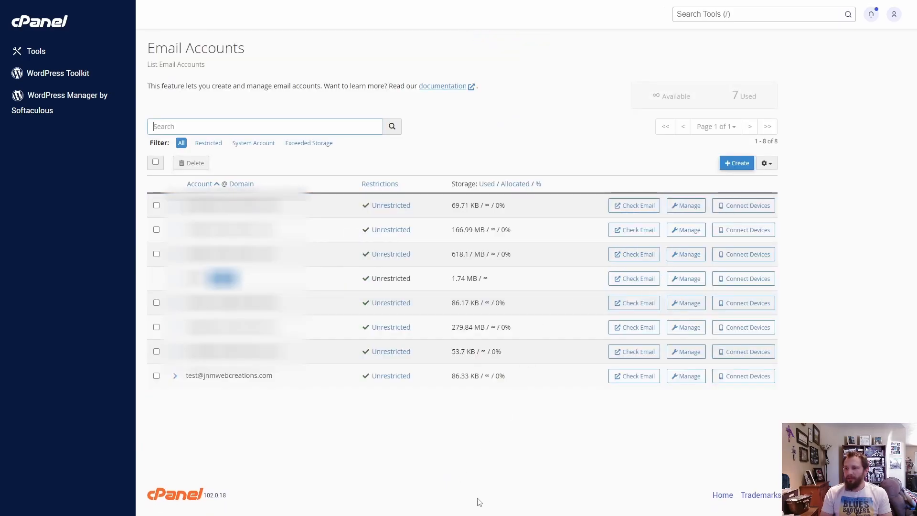
# Review the mail client configuration scripts, manual settings and email instructions for connecting devices to the test account, and return to the account list
pyautogui.click(748, 376)
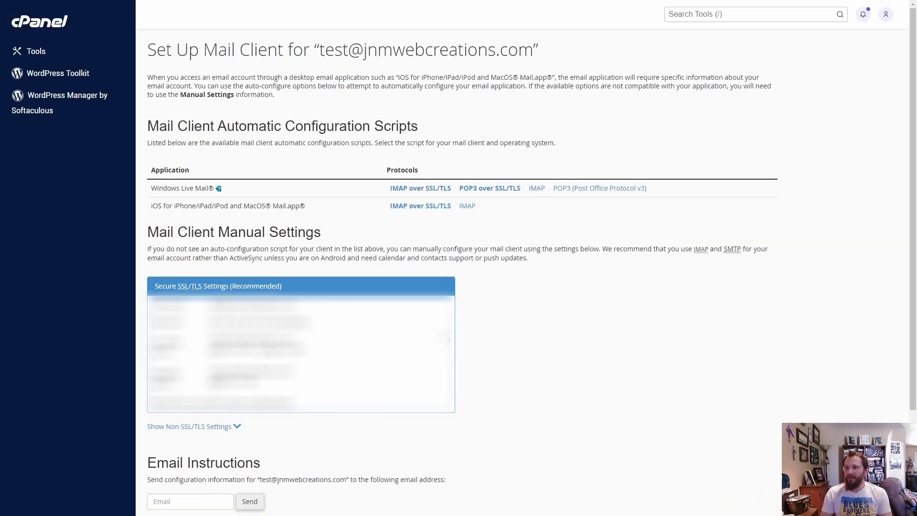
pyautogui.scroll(-1, 569, 345)
pyautogui.scroll(-2, 570, 344)
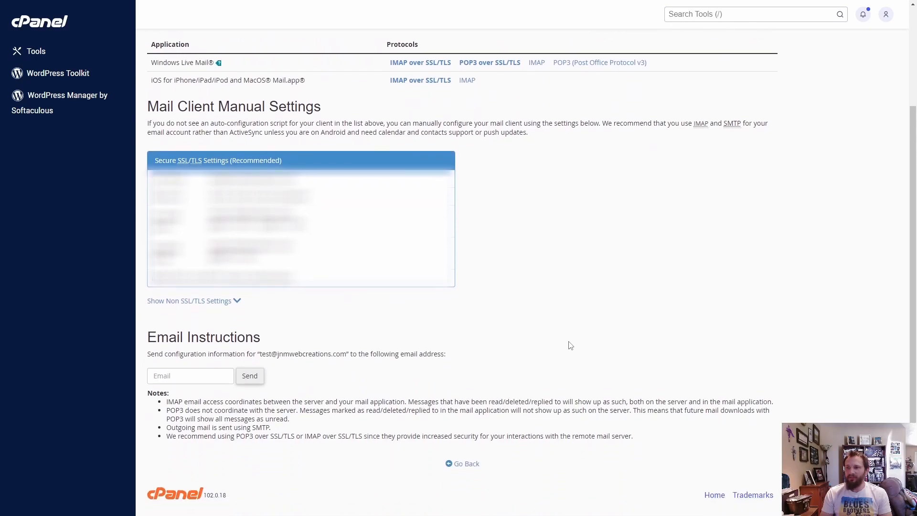
pyautogui.scroll(2, 570, 345)
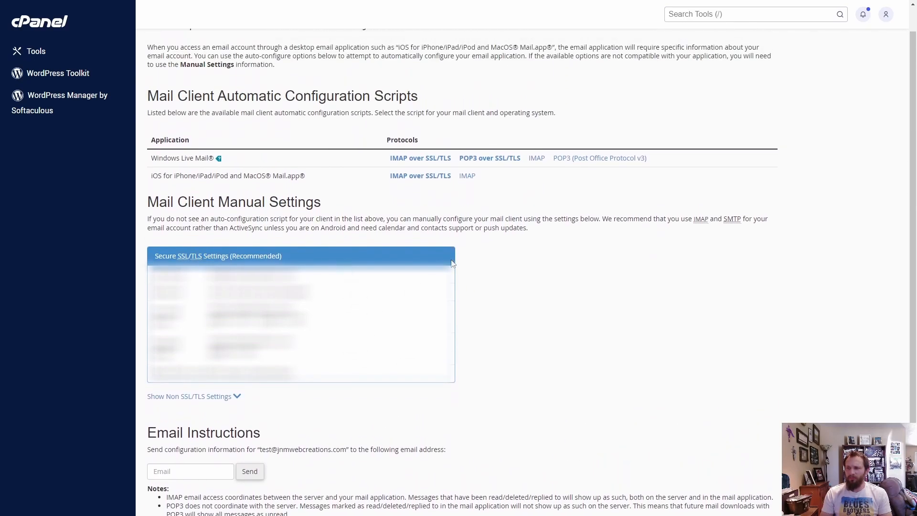
pyautogui.scroll(-2, 643, 285)
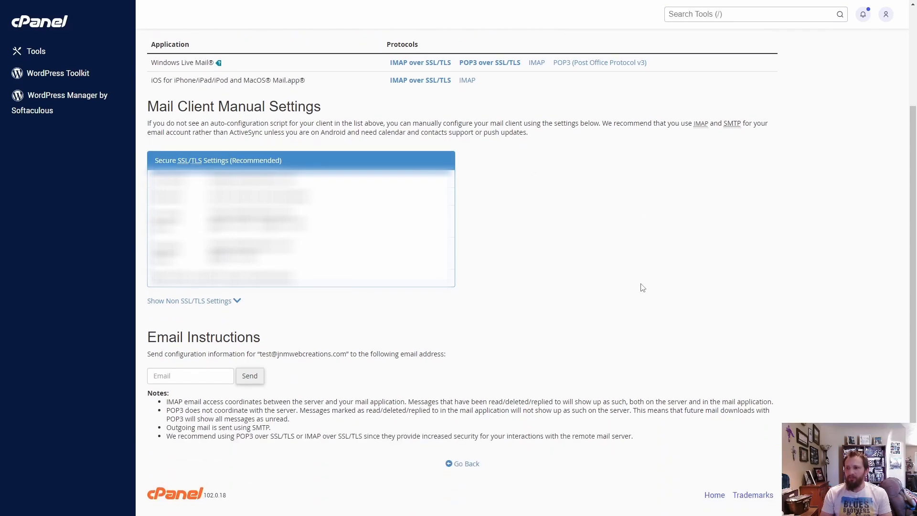
pyautogui.click(466, 464)
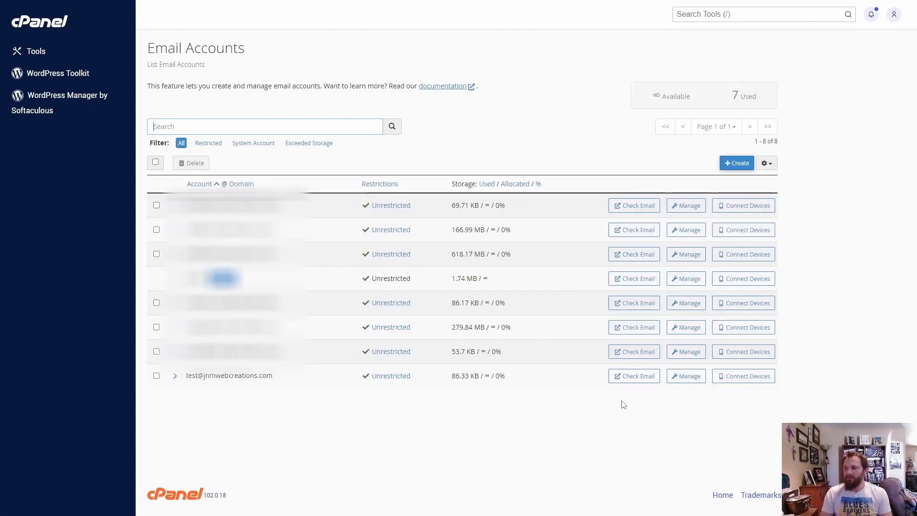
# Open the test account's webmail and show its inbox in Roundcube
pyautogui.click(636, 377)
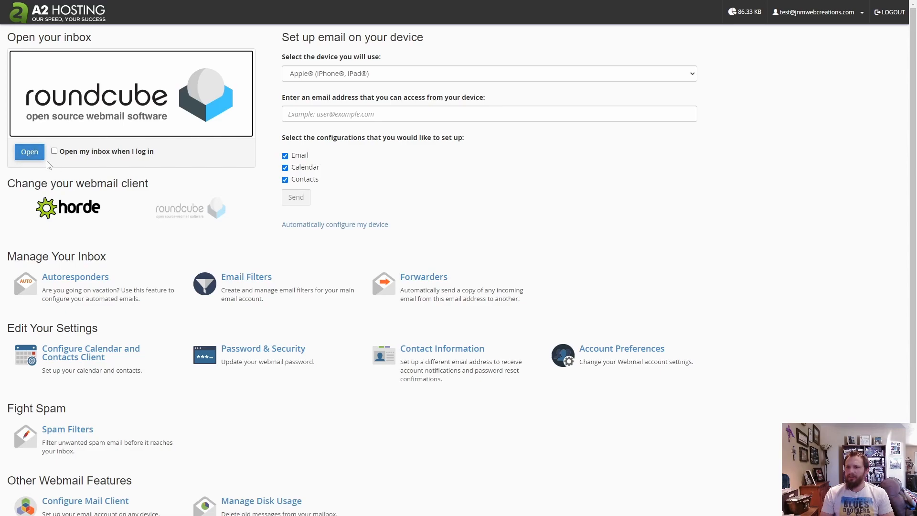
pyautogui.click(29, 153)
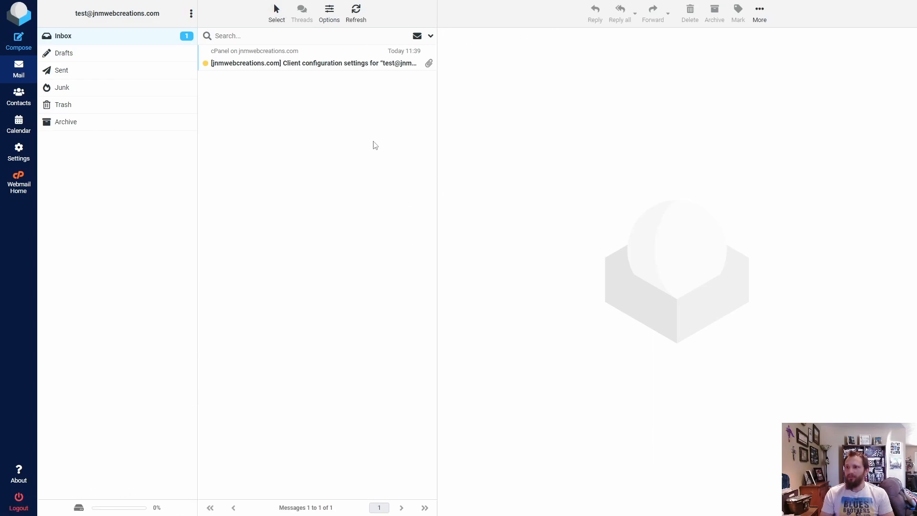
pyautogui.click(115, 34)
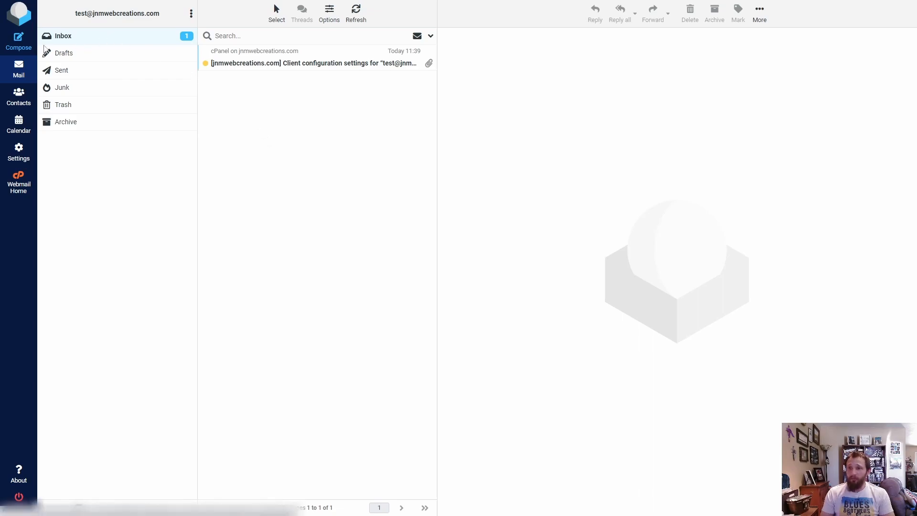
# Open a blank new message in Roundcube to view the compose form
pyautogui.click(19, 41)
pyautogui.click(233, 138)
pyautogui.click(190, 67)
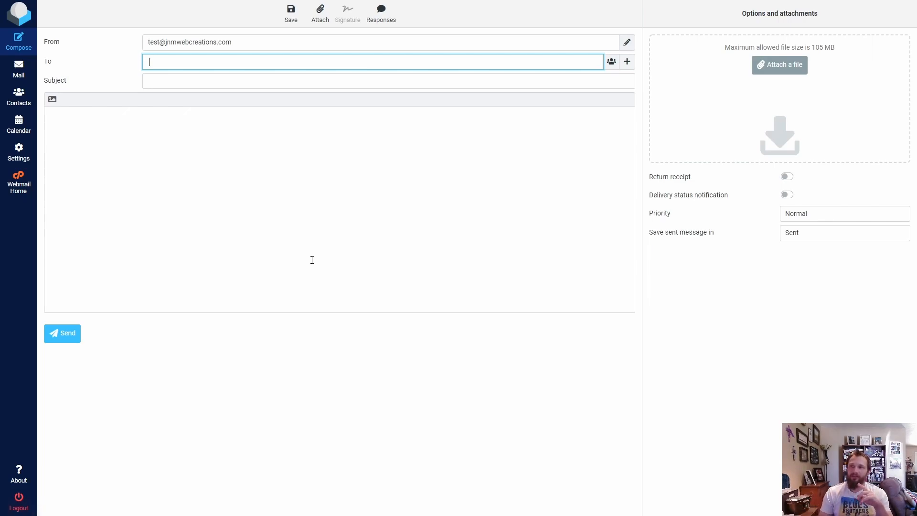
# Return to the inbox and open the cPanel message with the client configuration settings
pyautogui.click(19, 69)
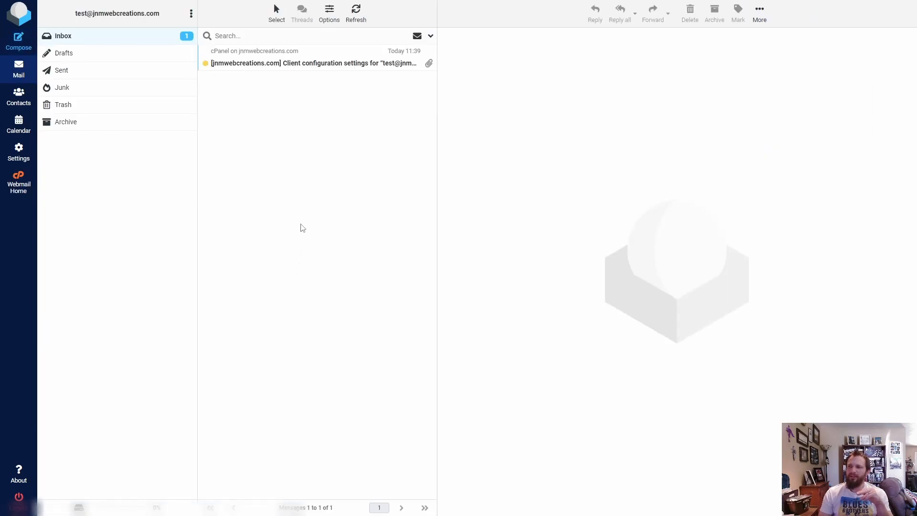
pyautogui.click(304, 63)
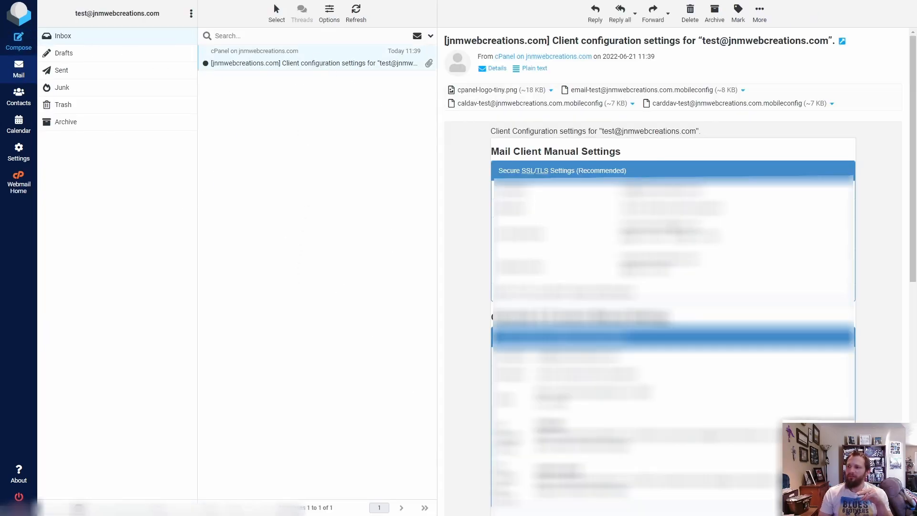